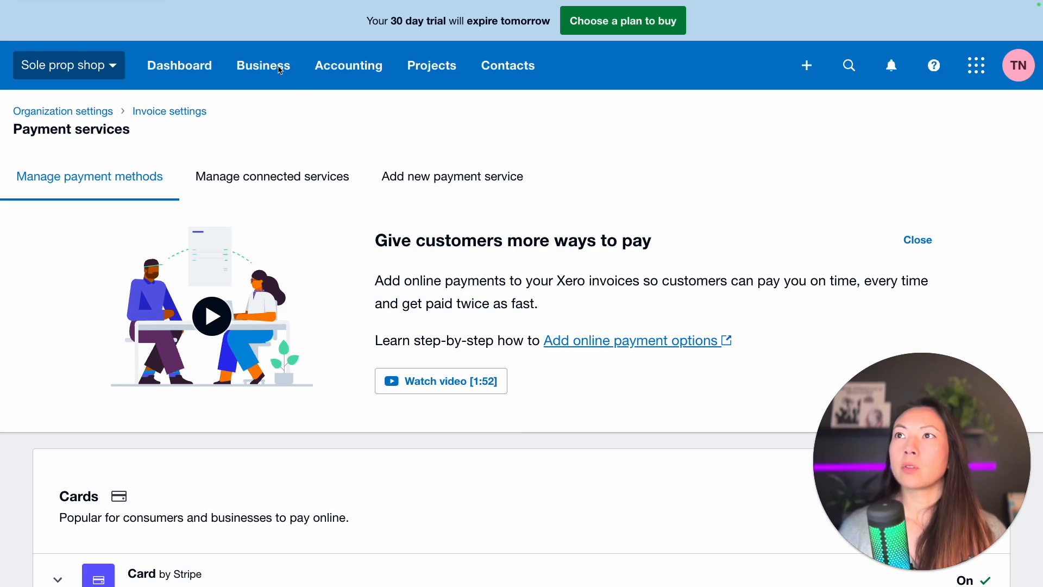
- Go to the Invoices list through the Business menu
click(277, 68)
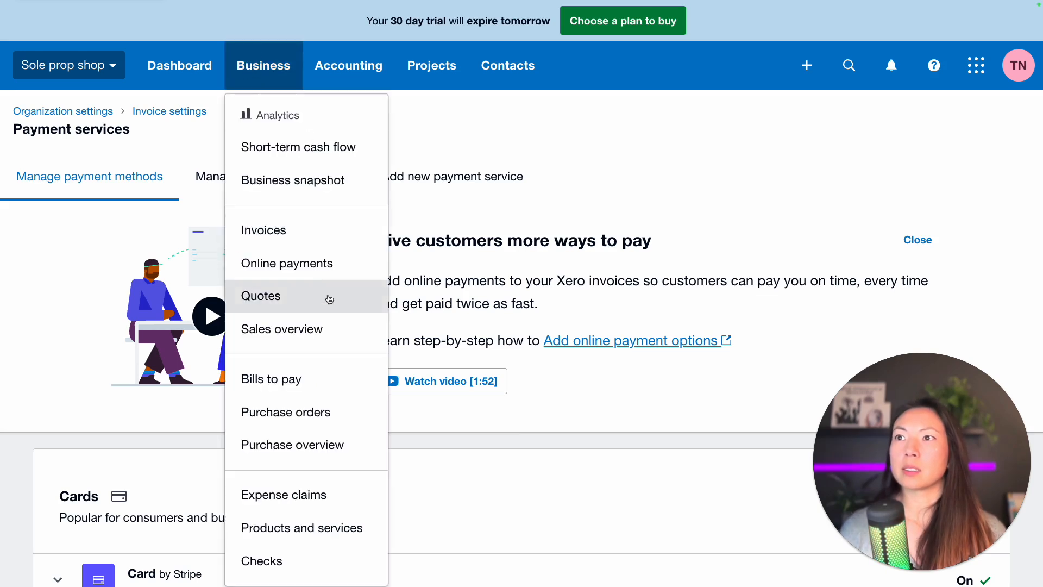
click(321, 225)
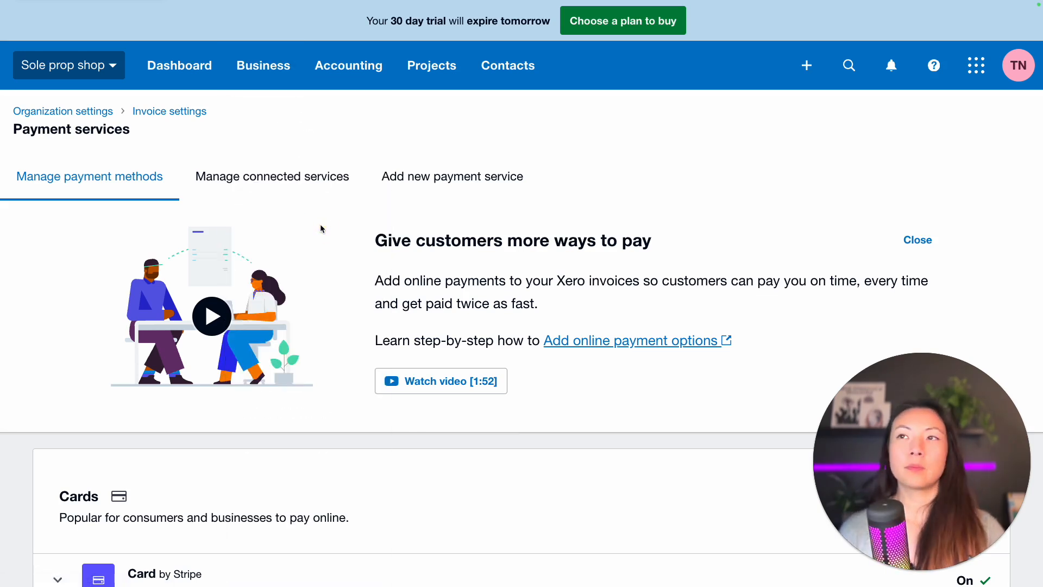
- Start a New Repeating Invoice from the New Invoice menu
click(235, 159)
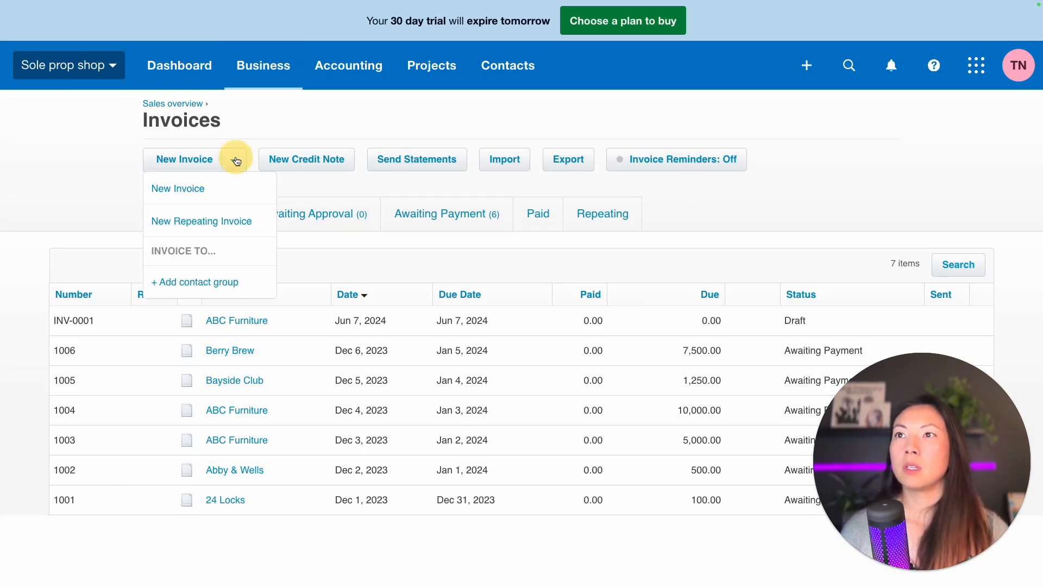
click(251, 228)
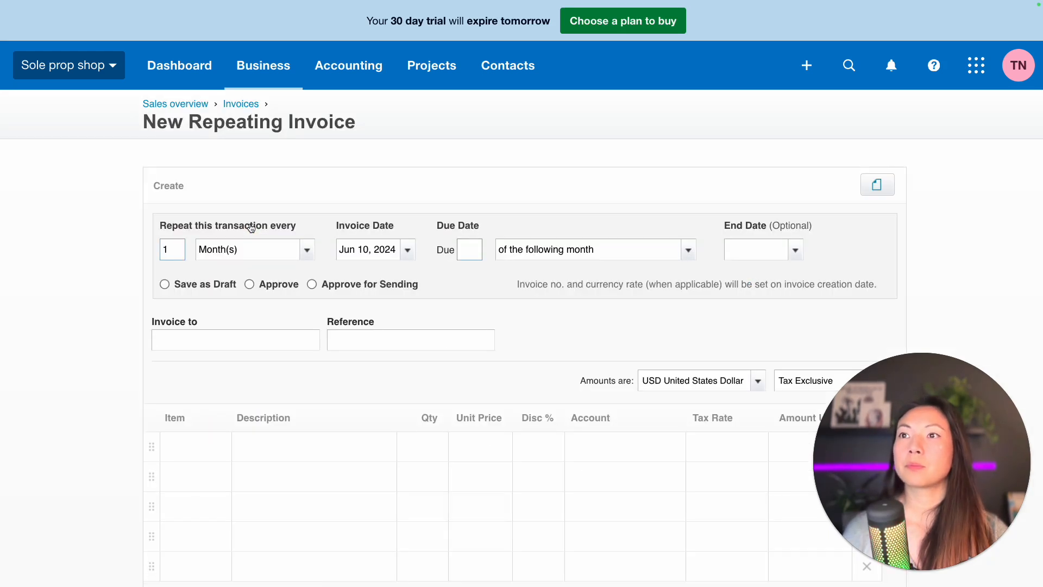
scroll(250, 228, down, 2)
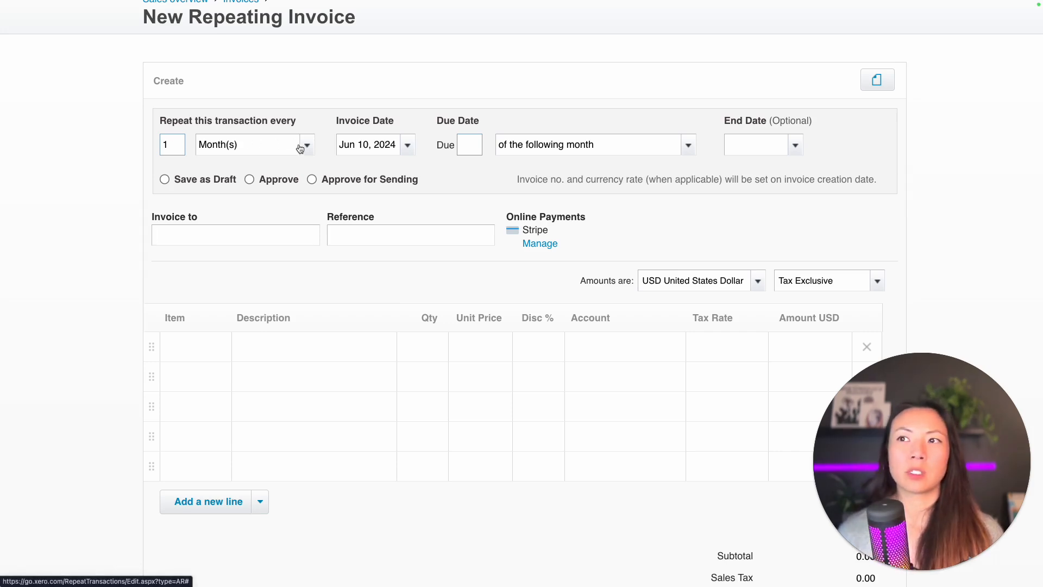
- Enter the first line as 'Bookkeeping services', quantity 1, unit price 900
click(280, 340)
text(Booko)
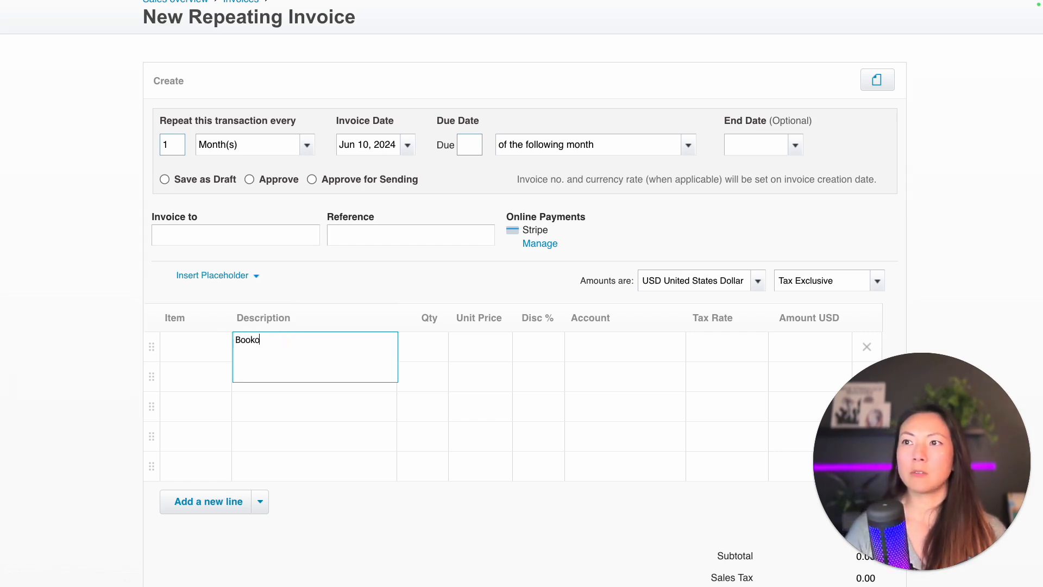
key(BackSpace)
text(keeping services)
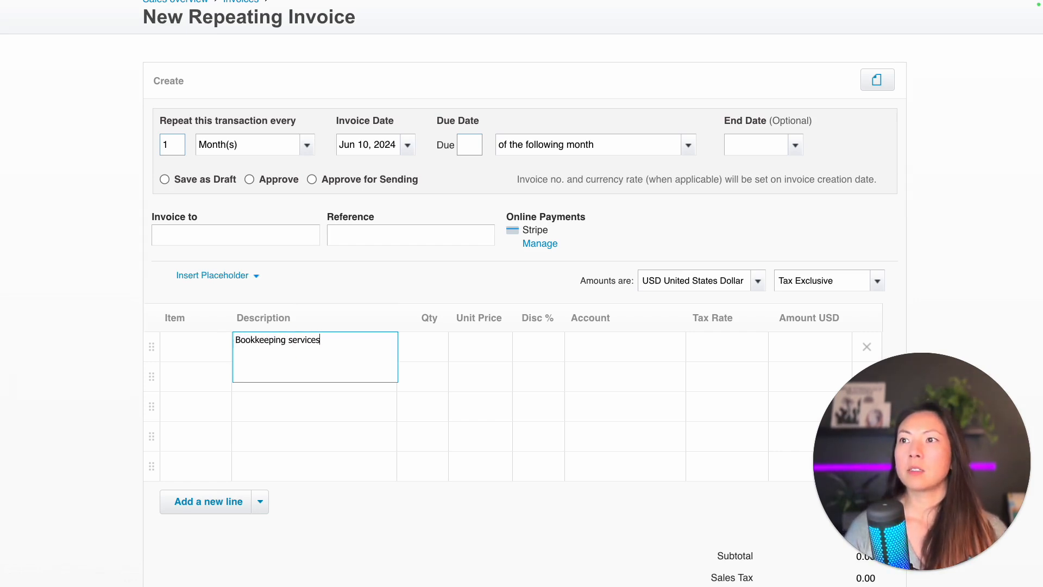
key(Tab)
text(1)
key(Tab)
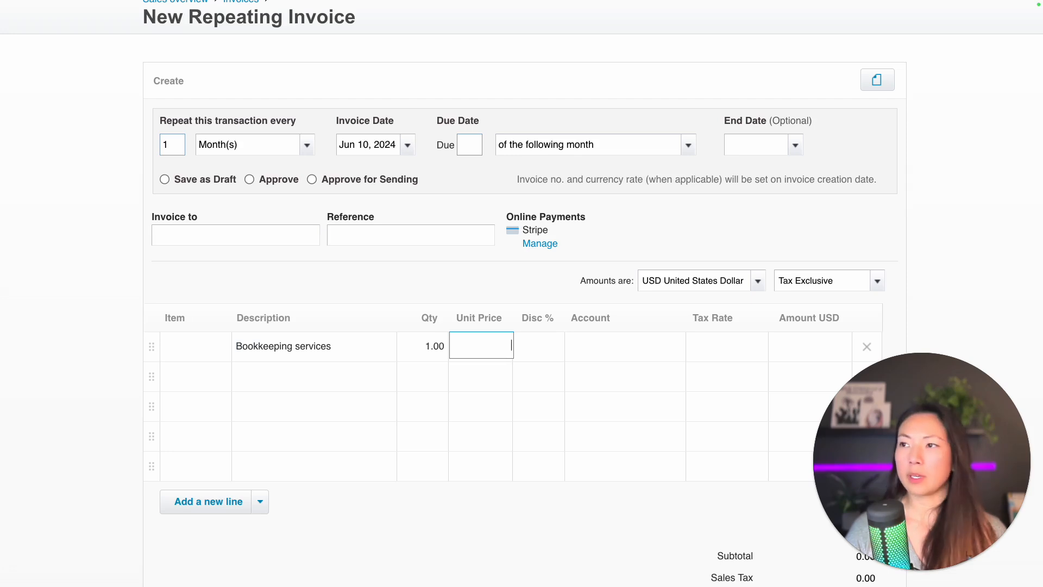
text(900)
key(Tab)
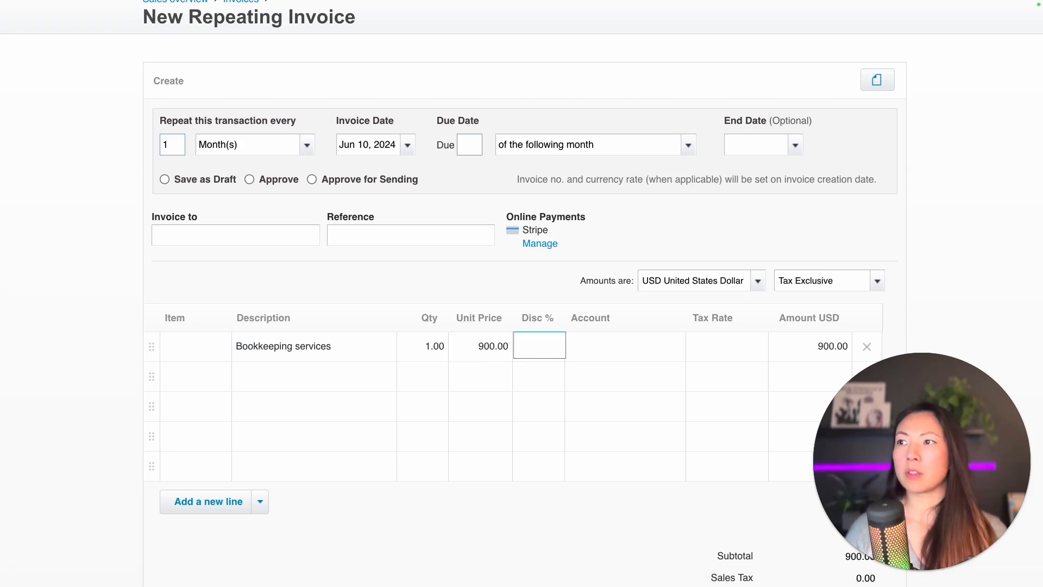
- Code the line to account 4100 - Service Revenue, leaving the second line empty
key(Tab)
text(sales)
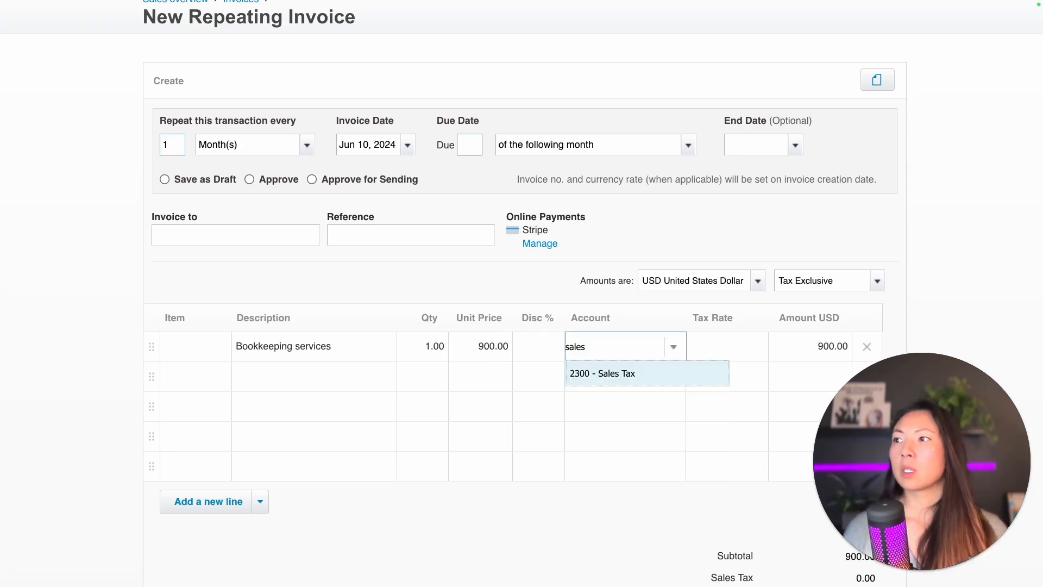
key(super+a)
key(BackSpace)
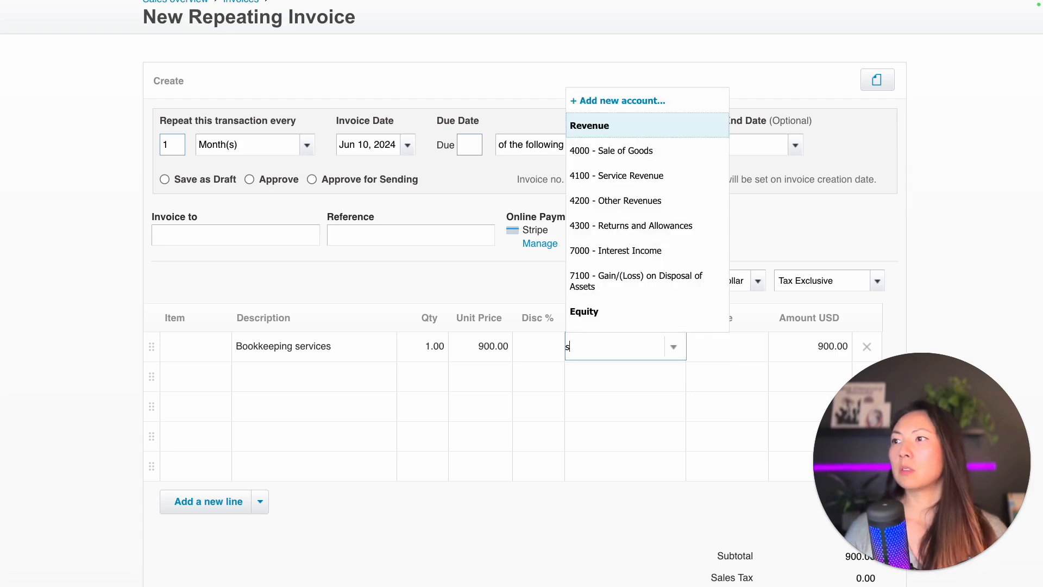
text(ser)
key(Tab)
key(Tab)
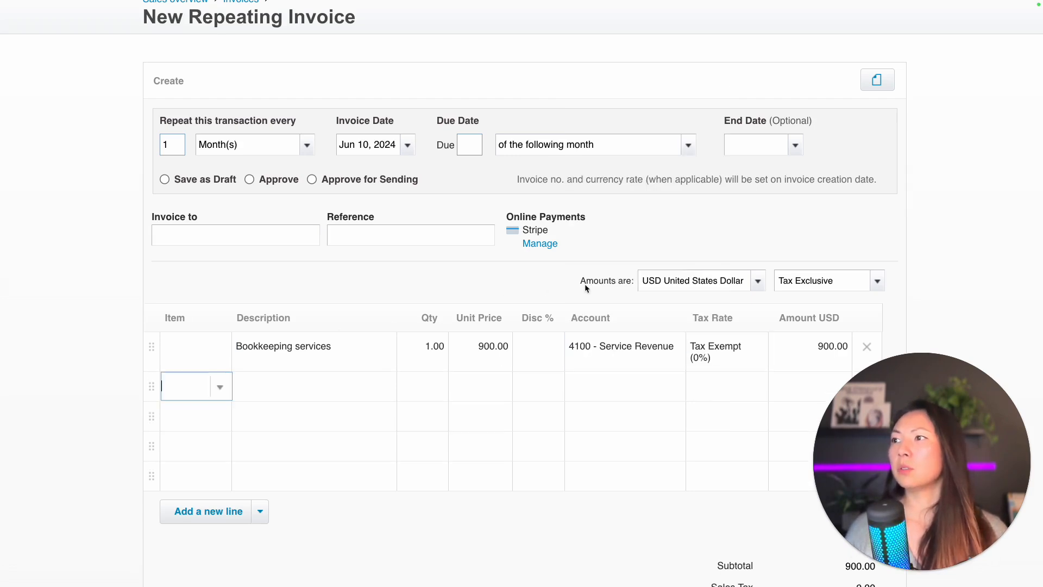
click(929, 283)
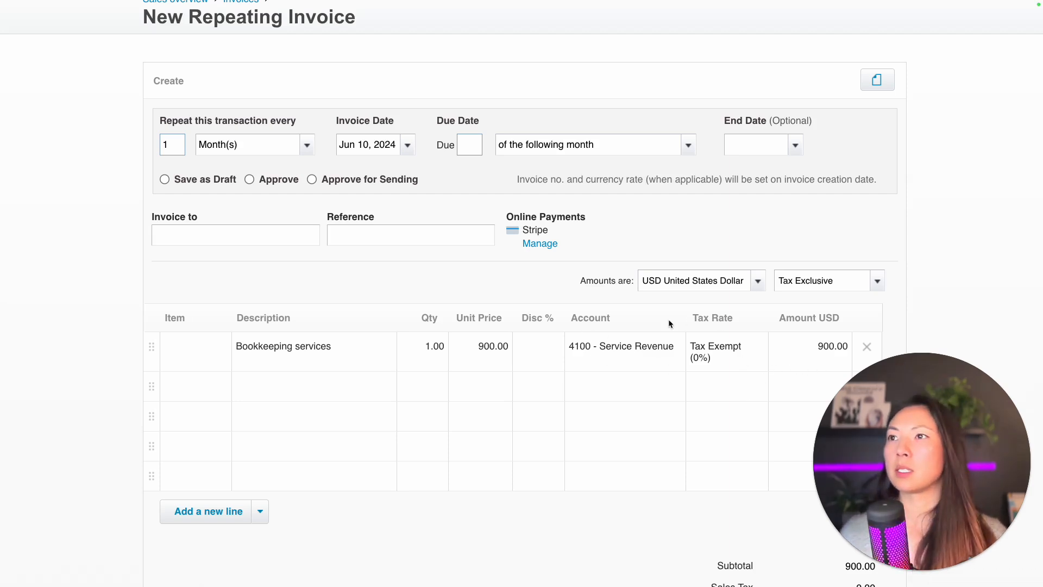
scroll(668, 318, up, 1)
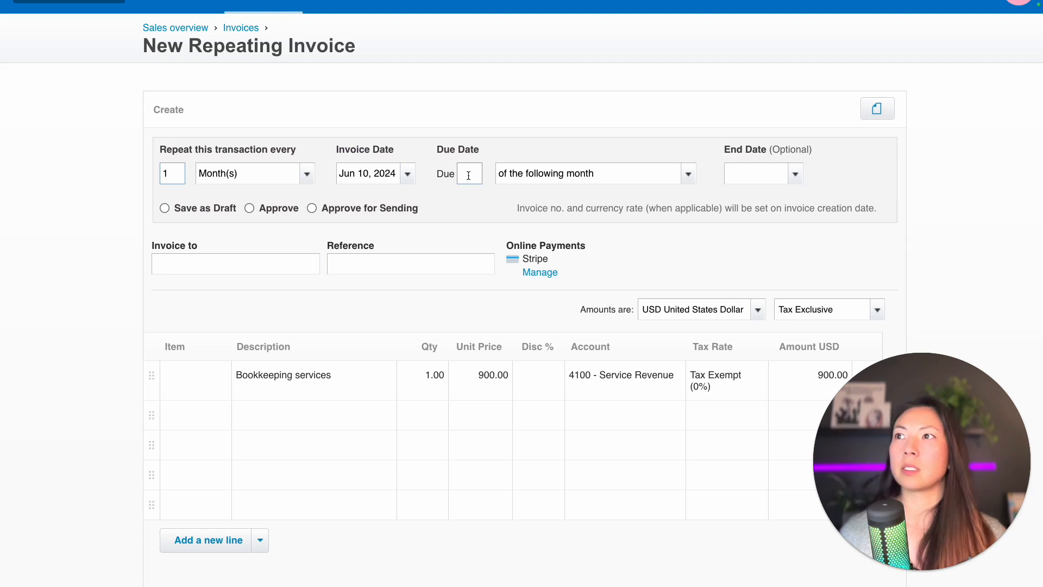
- Make the invoice due 5 day(s) after the invoice date
text(5)
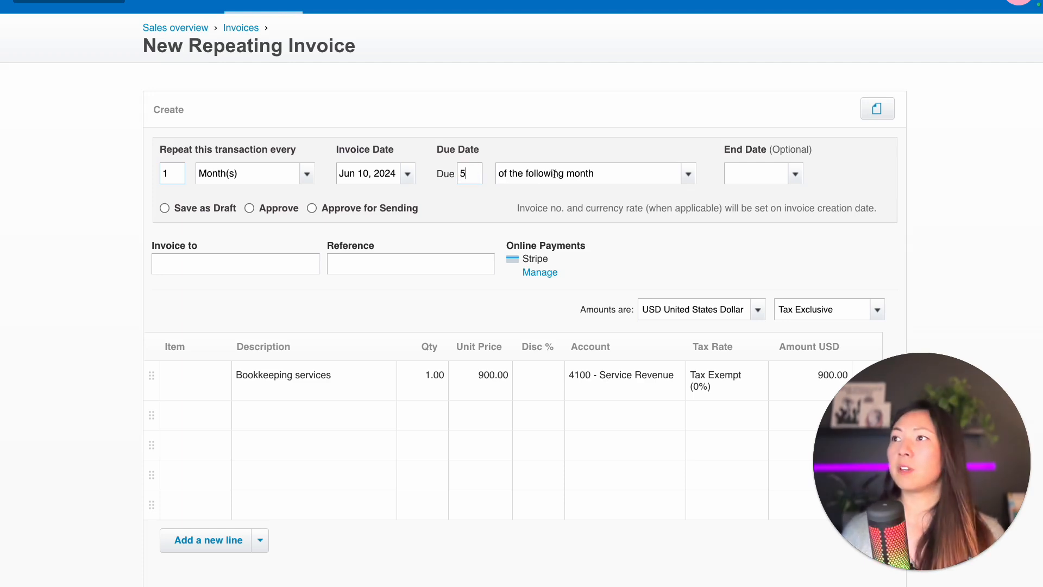
click(683, 174)
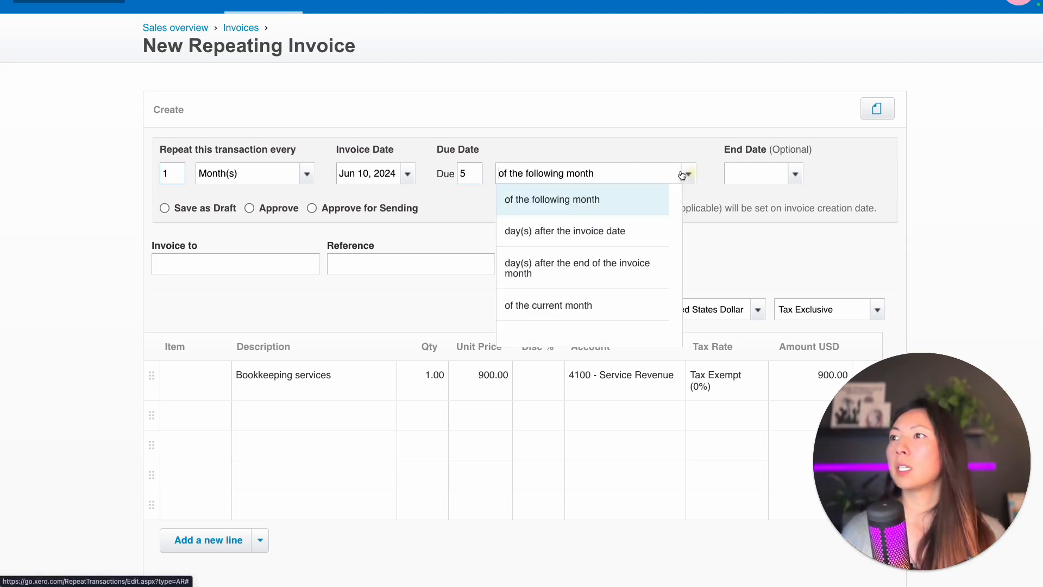
click(598, 230)
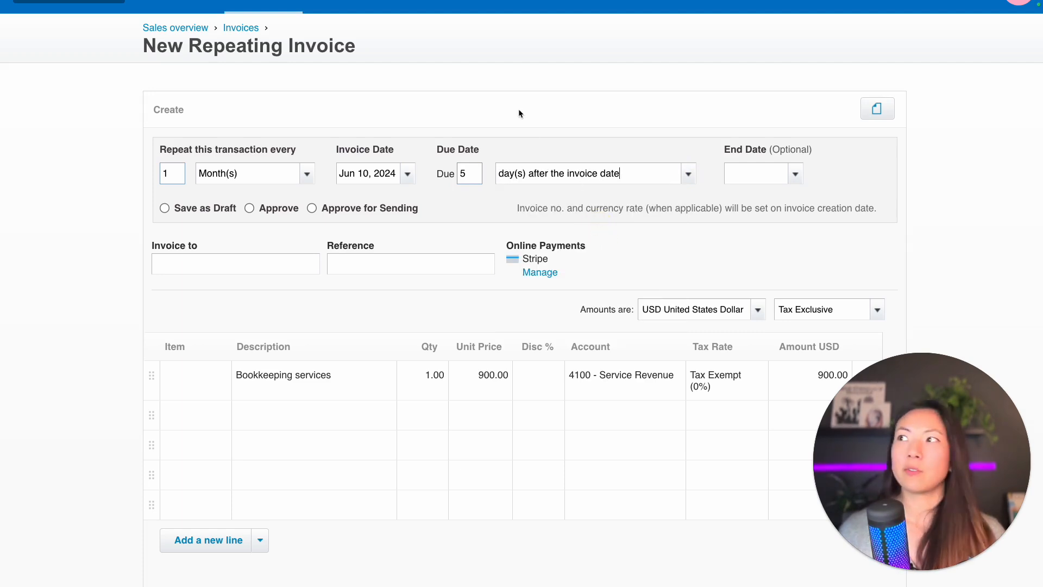
click(797, 175)
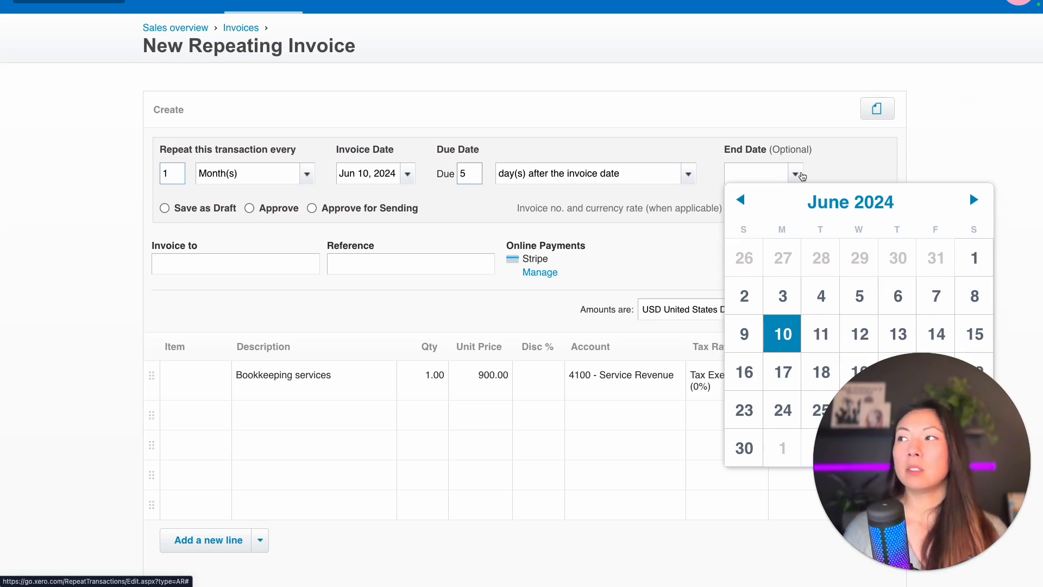
- Pick July 10, 2024 as the end date in the calendar
click(972, 201)
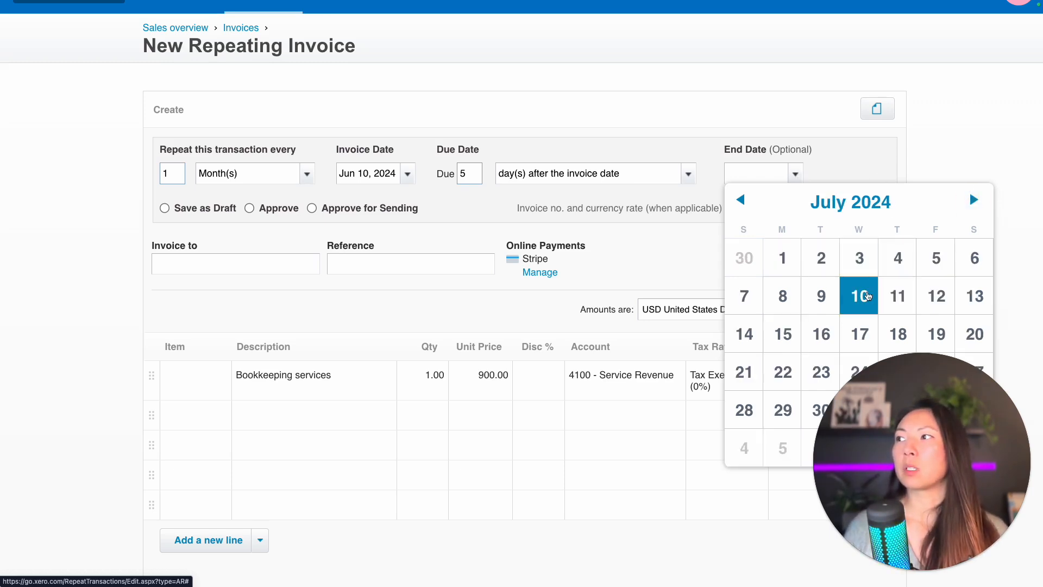
click(867, 296)
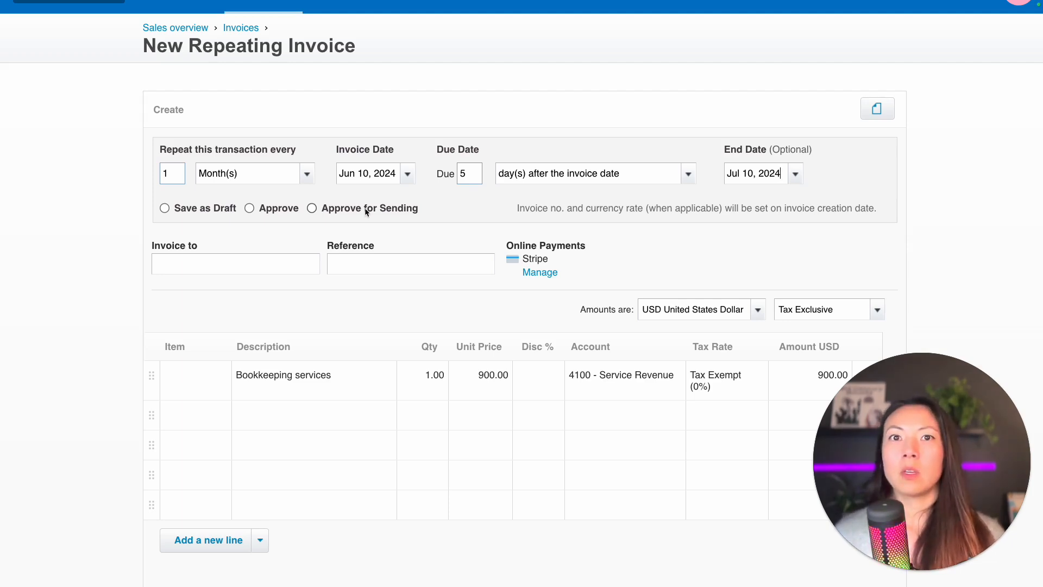
- Choose Approve for Sending and tick Offer auto pay for the customer
click(313, 210)
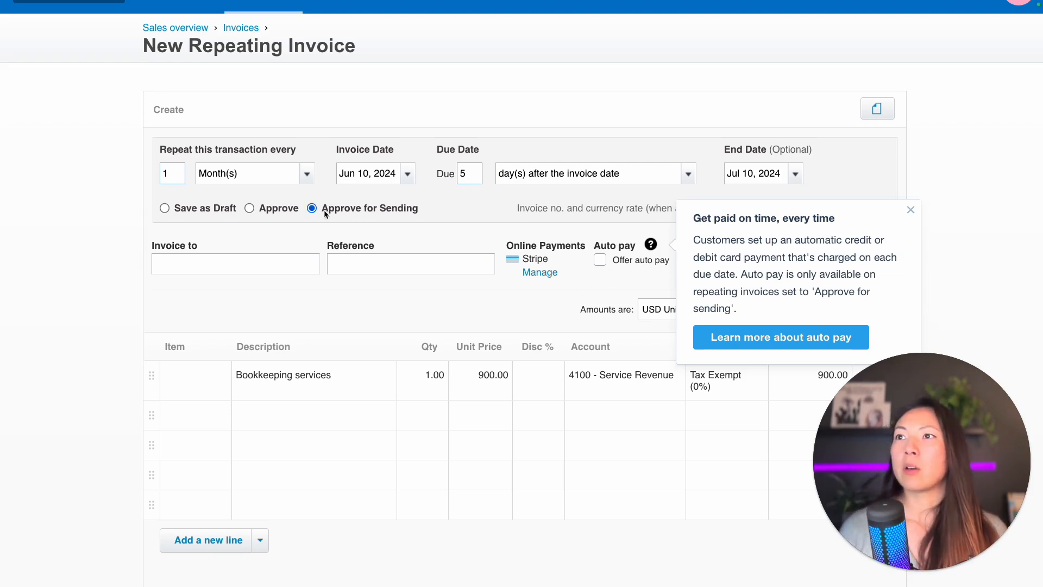
click(911, 210)
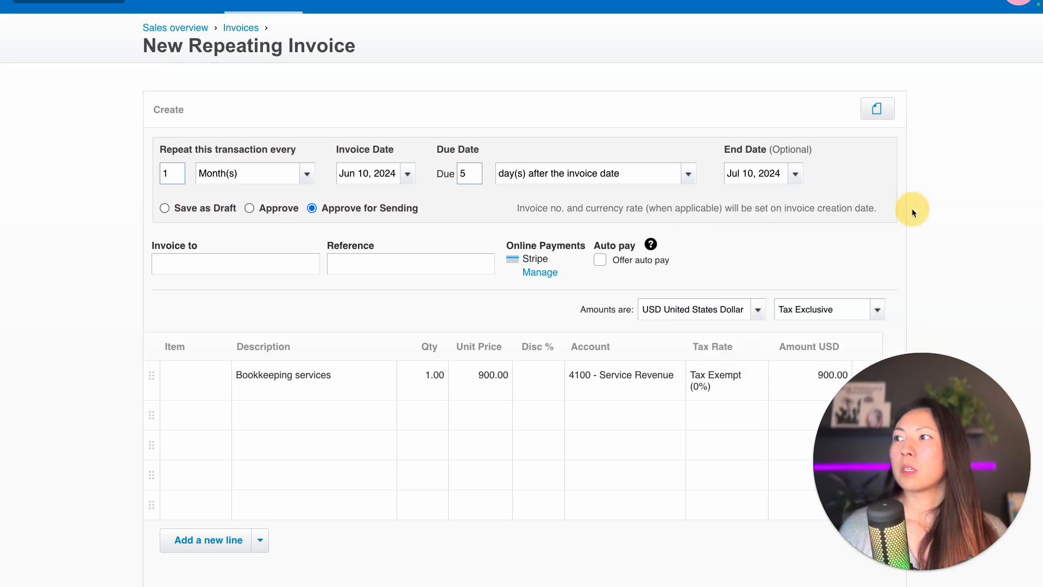
click(601, 261)
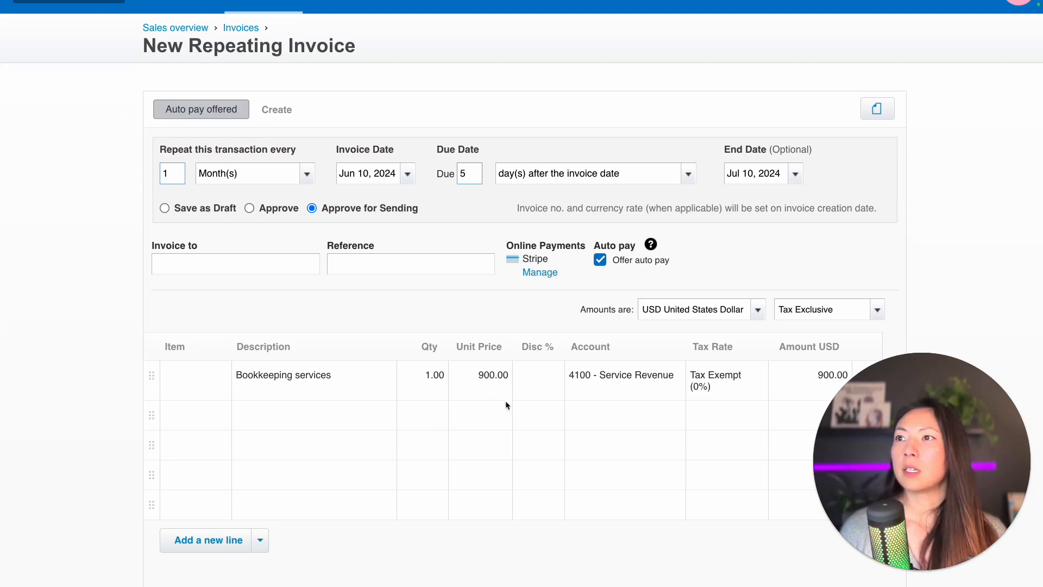
- Try saving and acknowledge the warning that a contact is required
scroll(454, 393, down, 5)
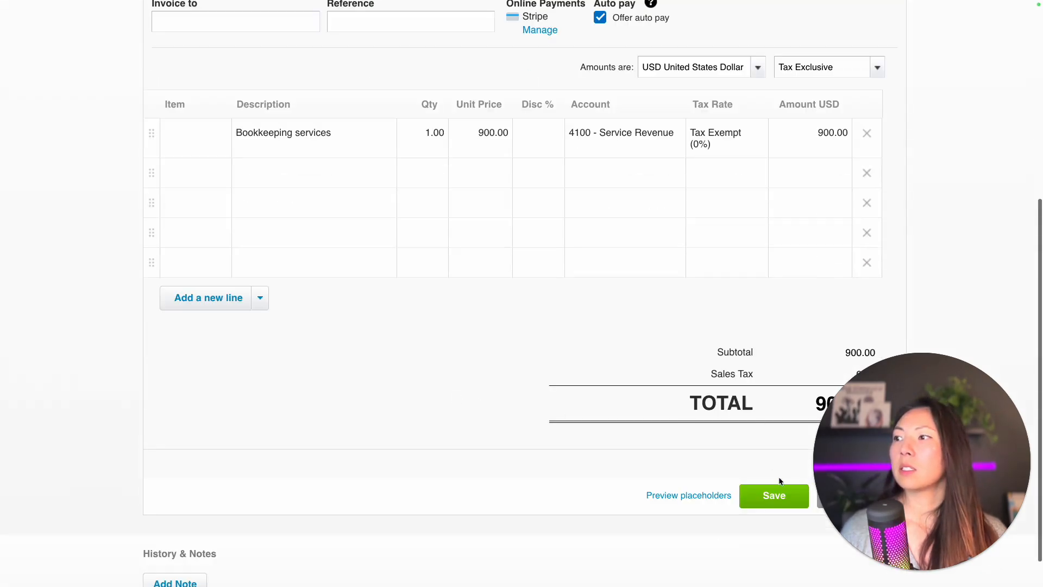
click(771, 503)
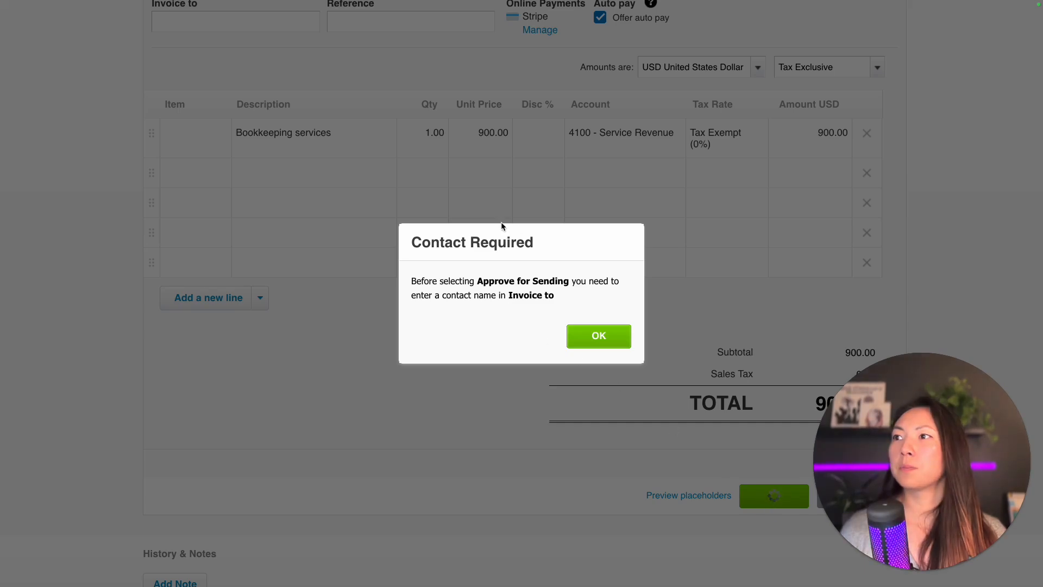
click(609, 336)
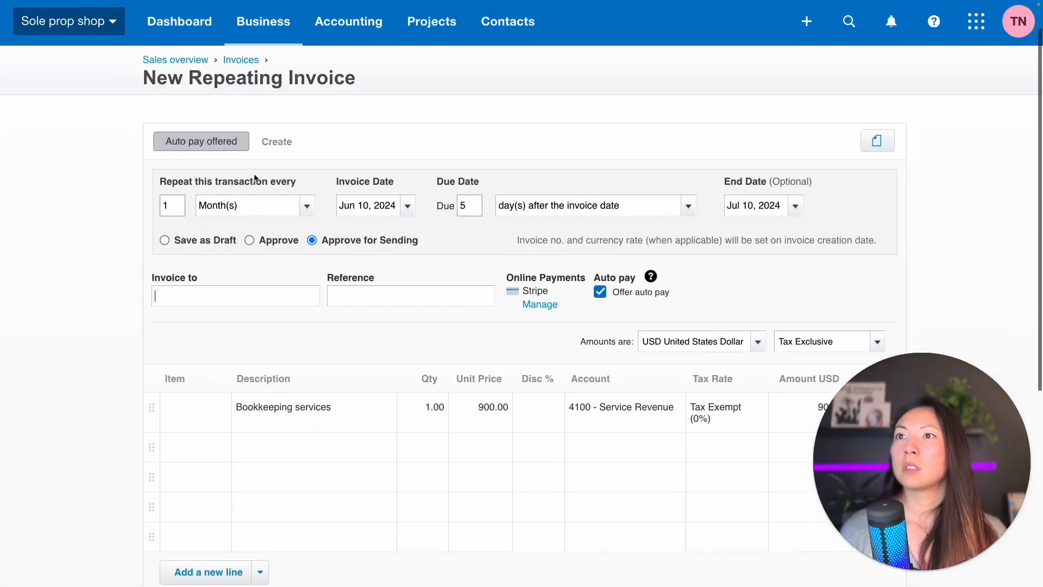
- Set the Invoice to contact to ABC Furniture by searching 'abc'
click(247, 292)
text(abc)
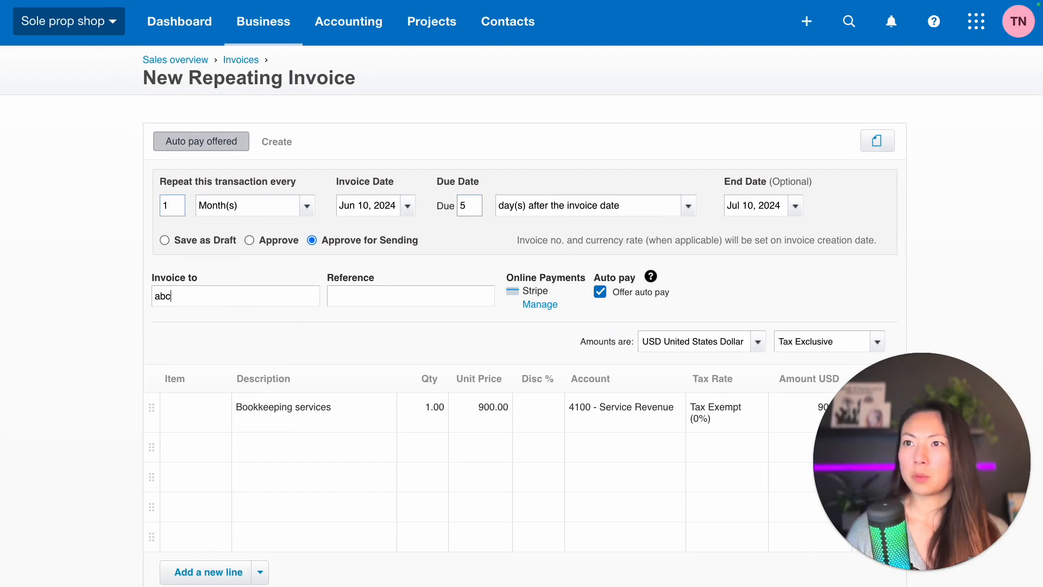
click(209, 326)
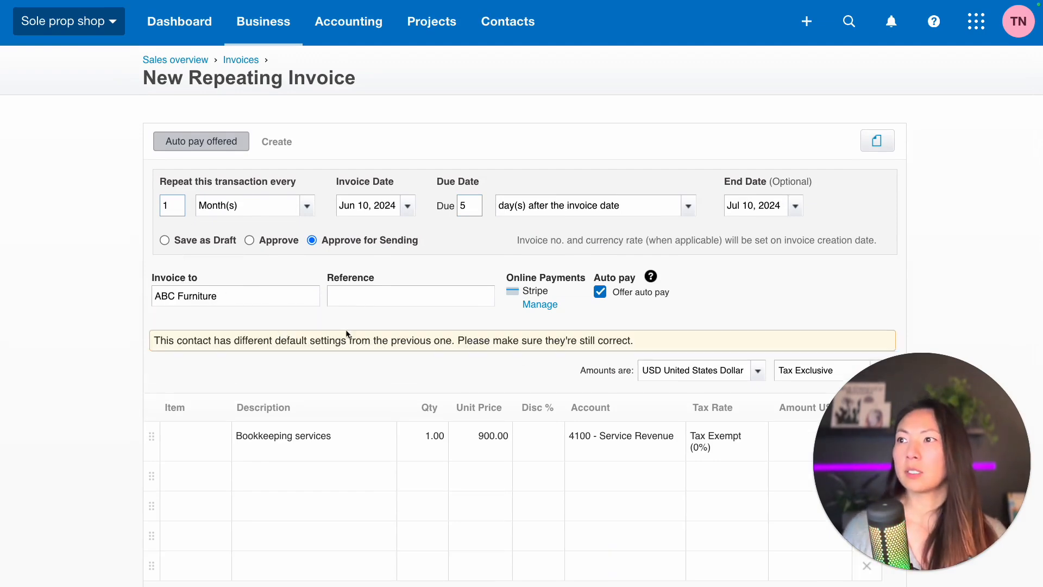
scroll(683, 407, down, 2)
- Save the template, entering the customer's e-mail address as the message recipient
scroll(681, 409, down, 4)
click(769, 476)
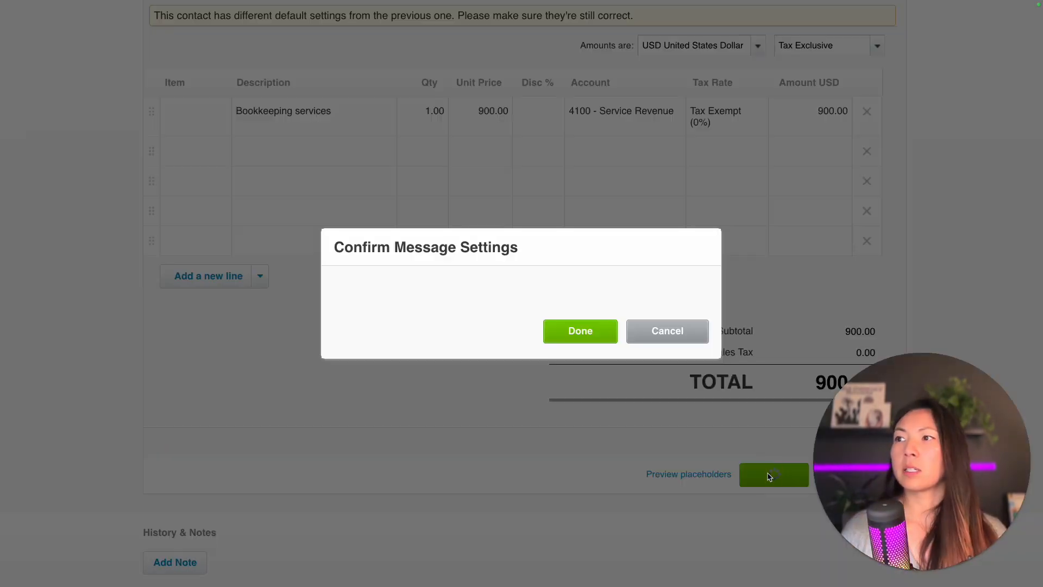
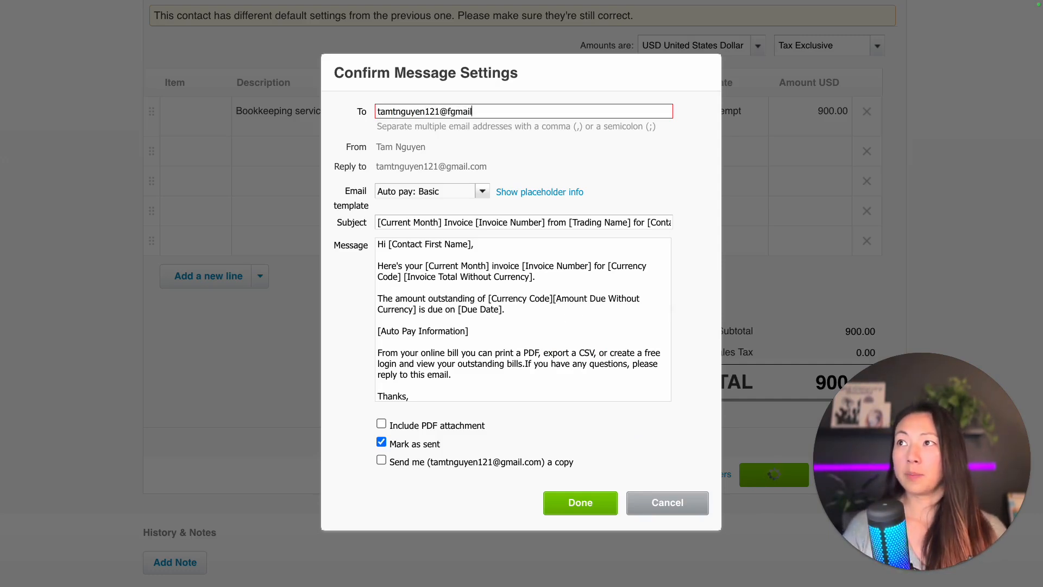
key(Tab)
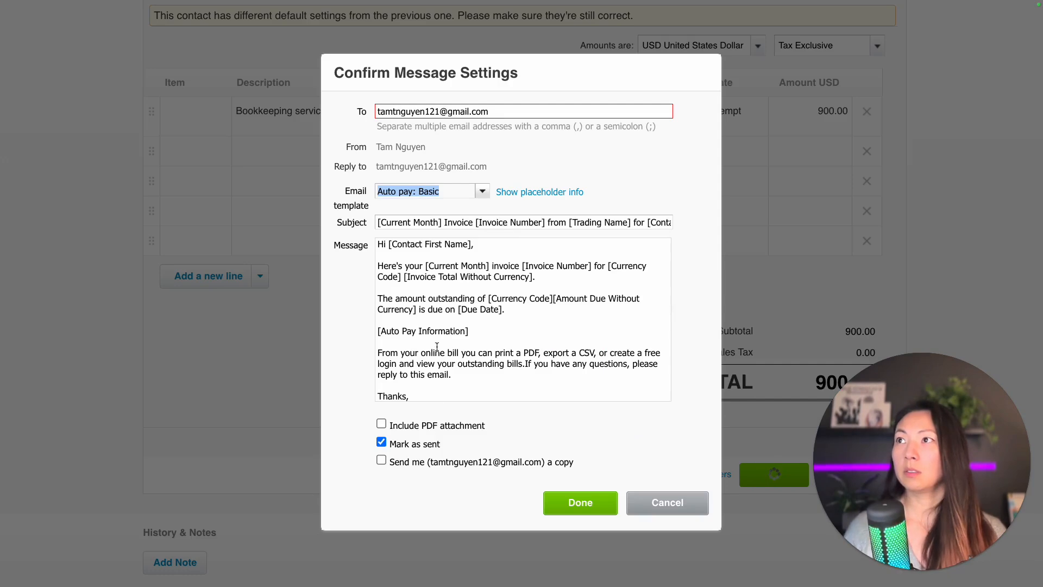
click(579, 508)
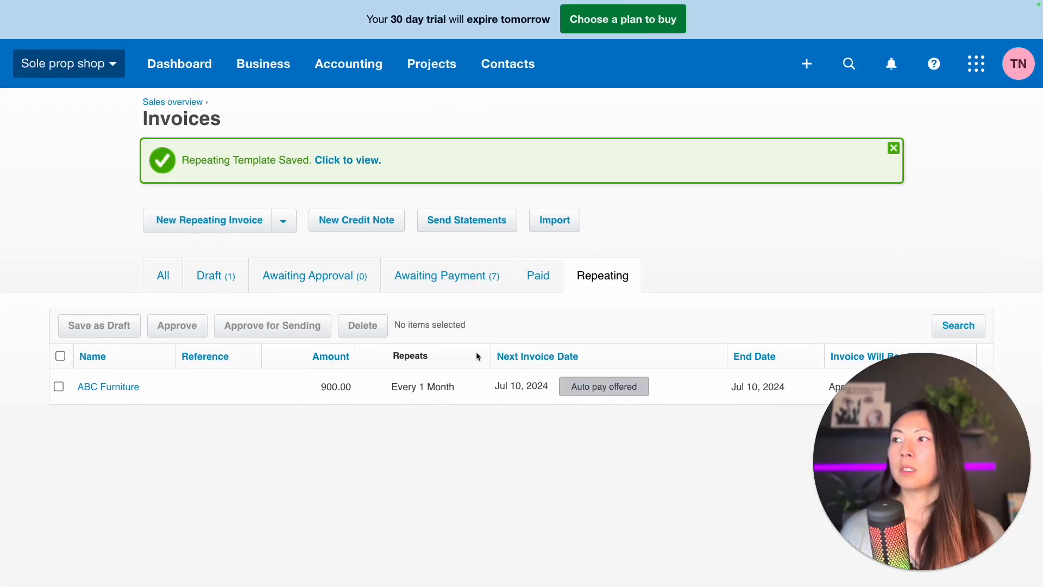
- Scroll the Awaiting Payment list to show INV-0002 for ABC Furniture, 900.00
drag(982, 519, 1000, 135)
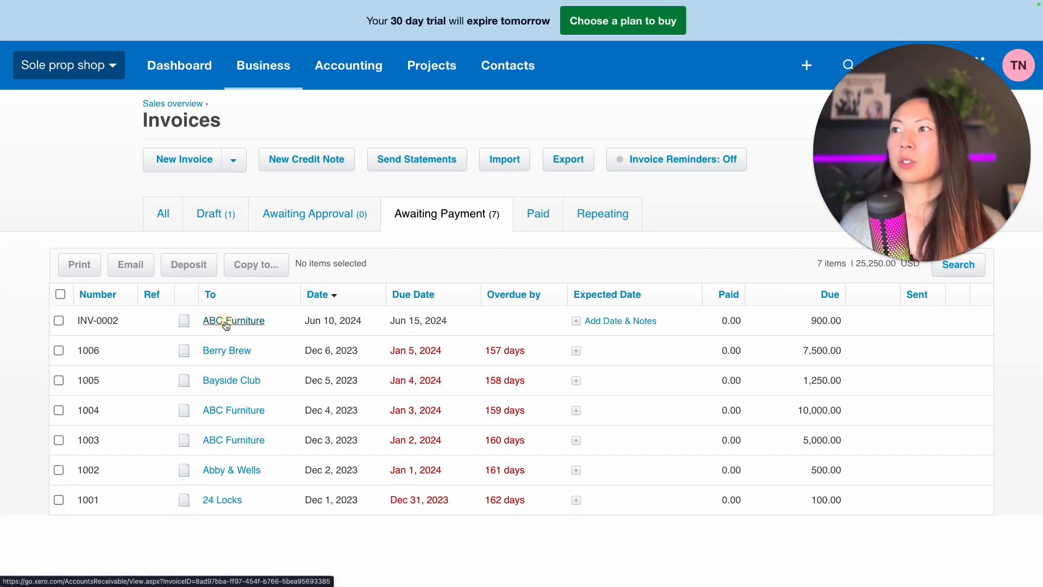
- Open INV-0002 and email it to ABC Furniture, then view the received email
click(462, 321)
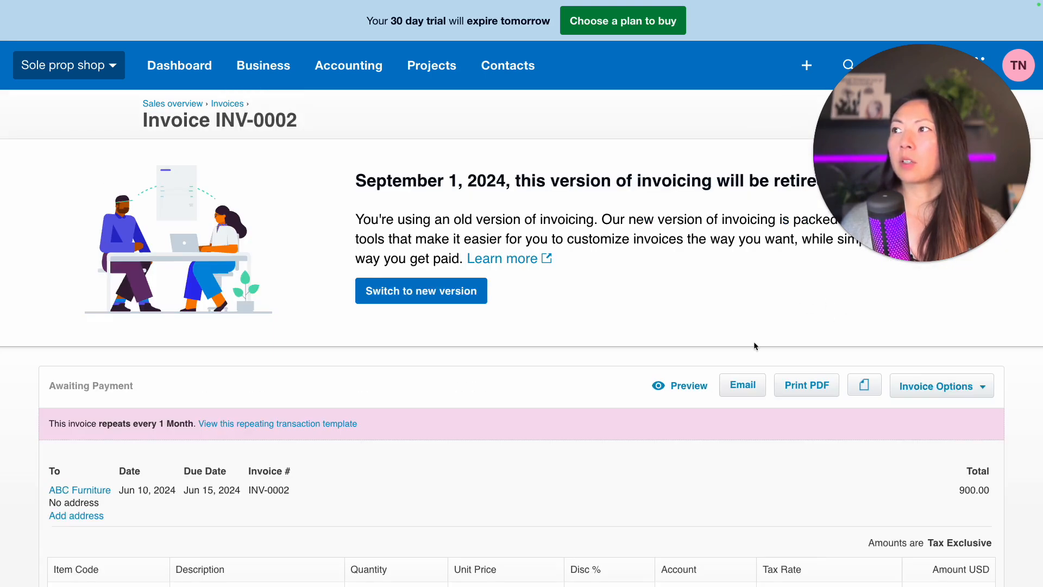
click(742, 386)
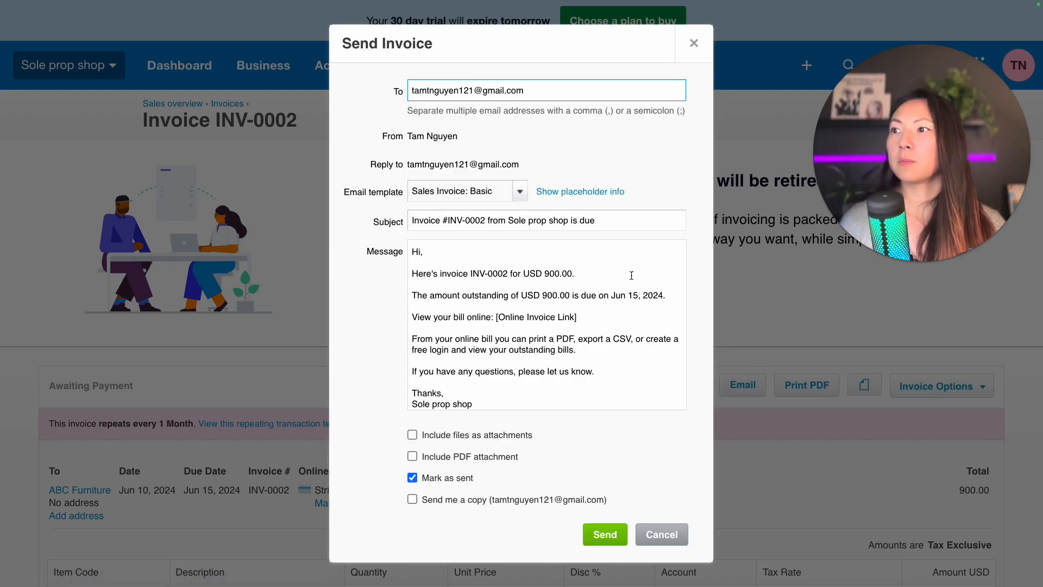
click(603, 534)
key(super+Tab)
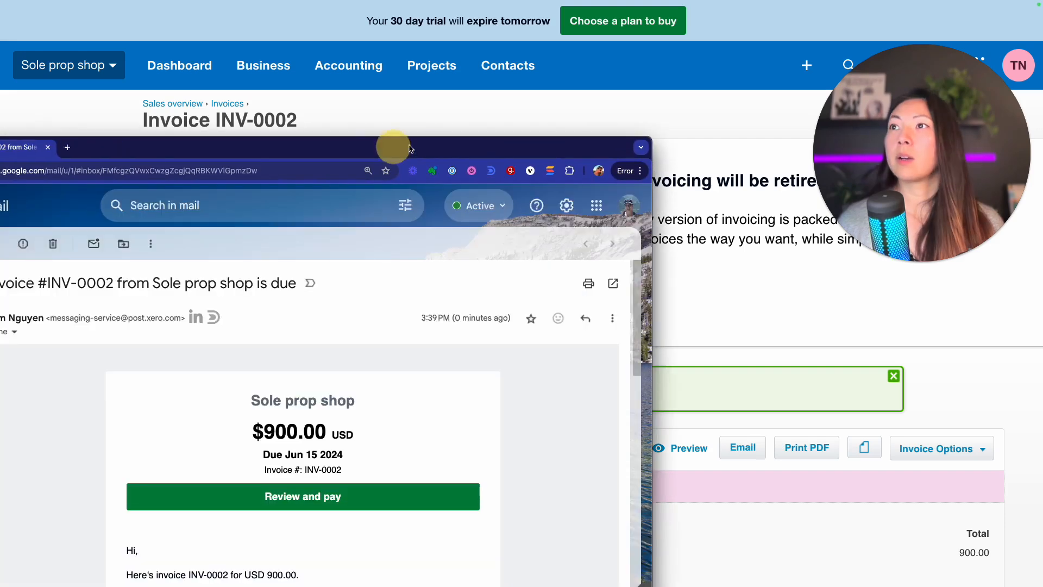
- Maximize the Gmail window and follow the invoice email's Review and pay link to INV-0002's payment page
double_click(413, 146)
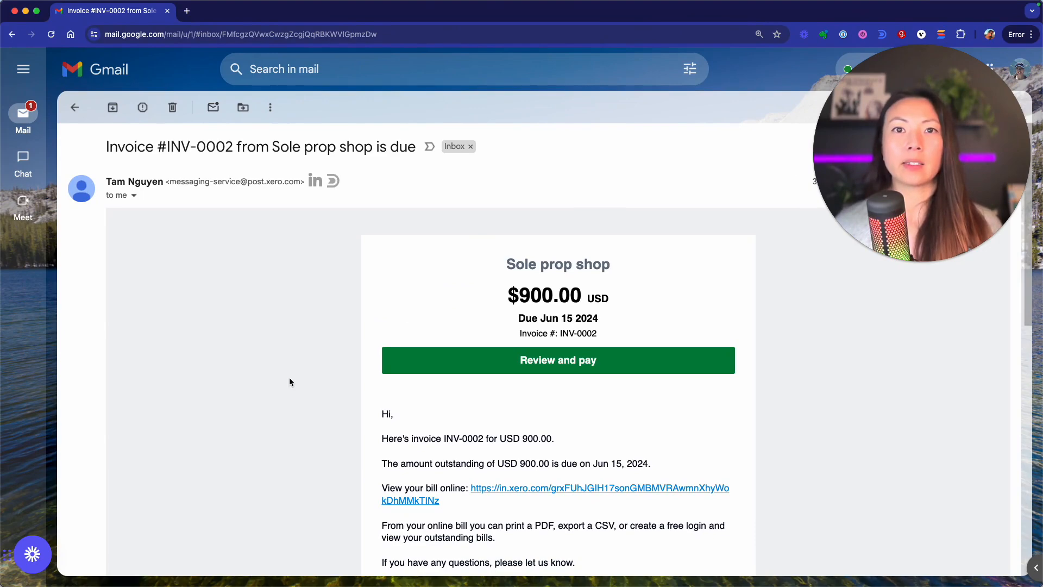
scroll(314, 328, down, 5)
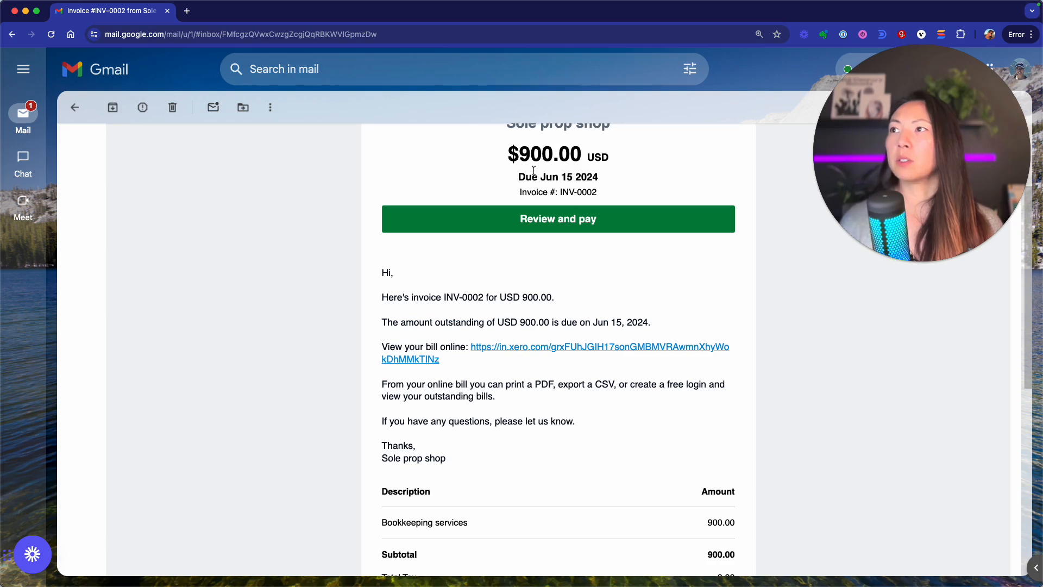
scroll(599, 234, down, 1)
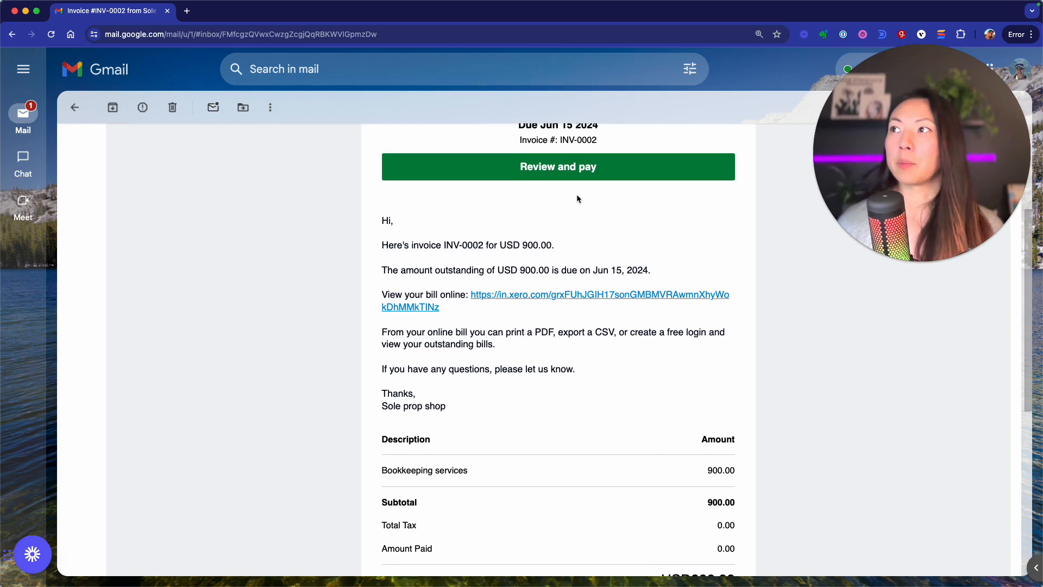
click(573, 172)
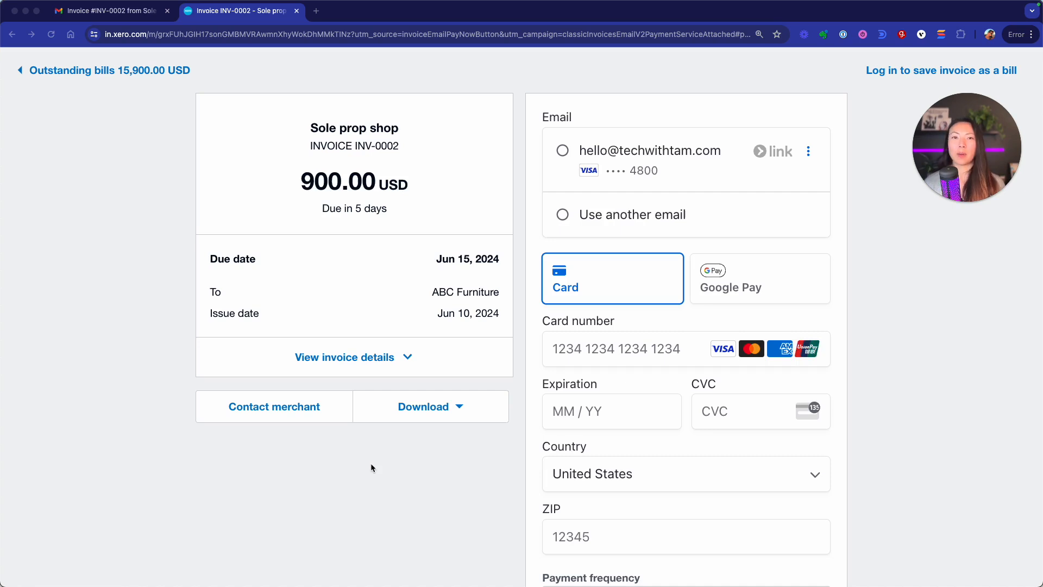
- Expand INV-0002's details to show Bookkeeping services 900.00 and check the PDF/CSV download options
click(414, 357)
scroll(325, 467, down, 3)
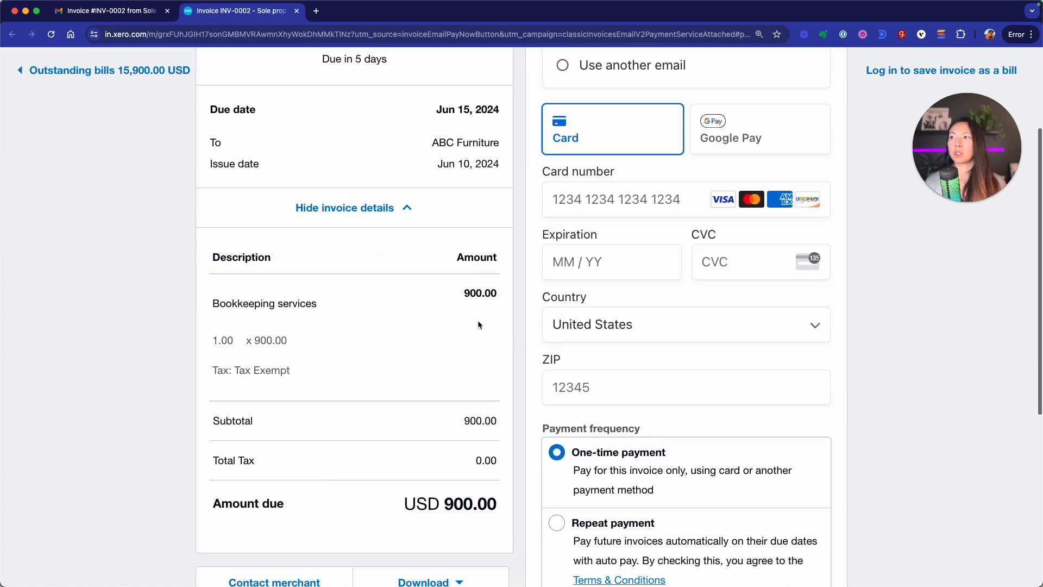
scroll(284, 414, down, 2)
scroll(283, 415, down, 1)
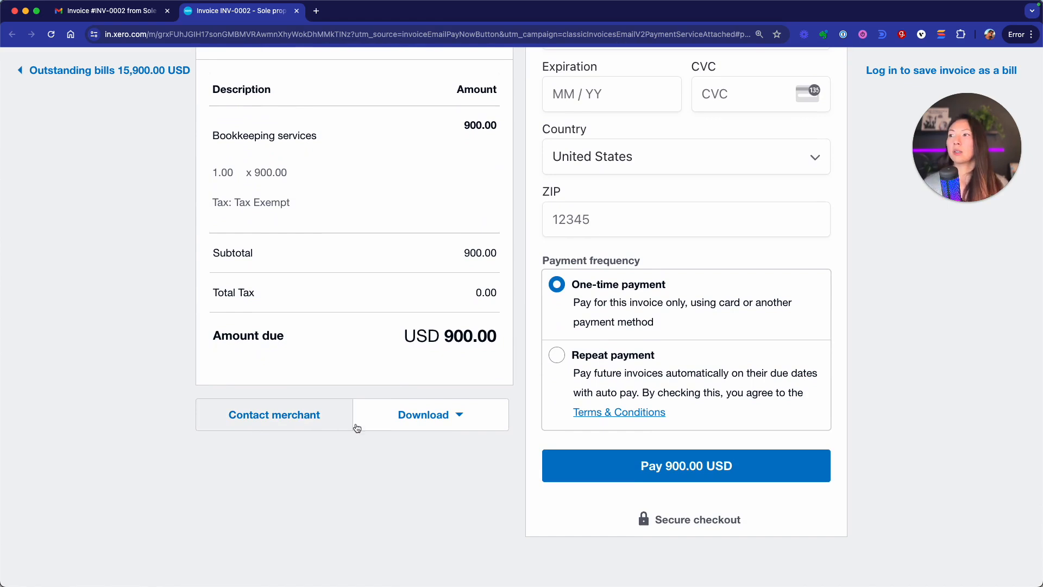
click(419, 427)
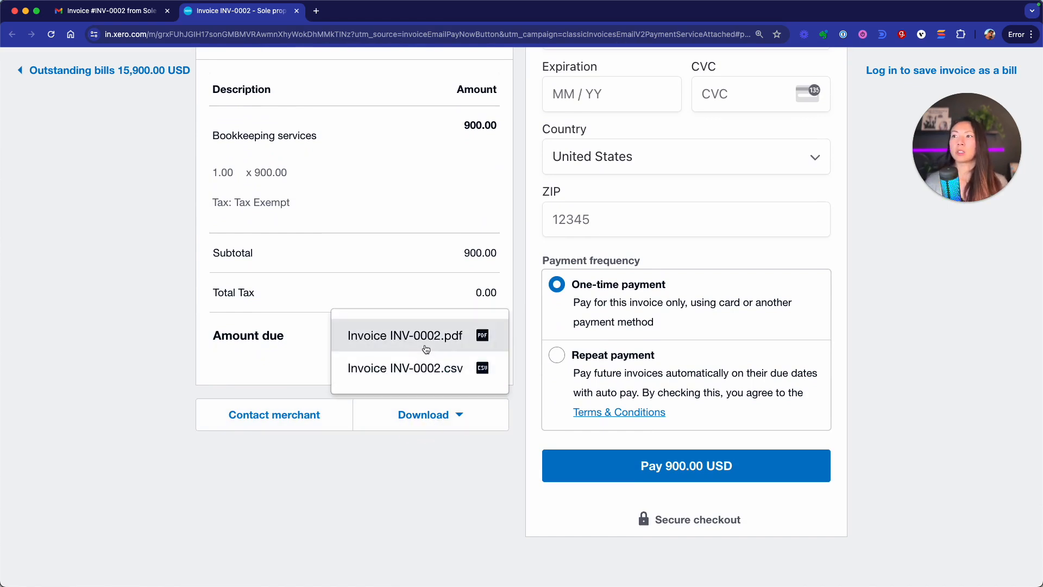
scroll(464, 473, up, 2)
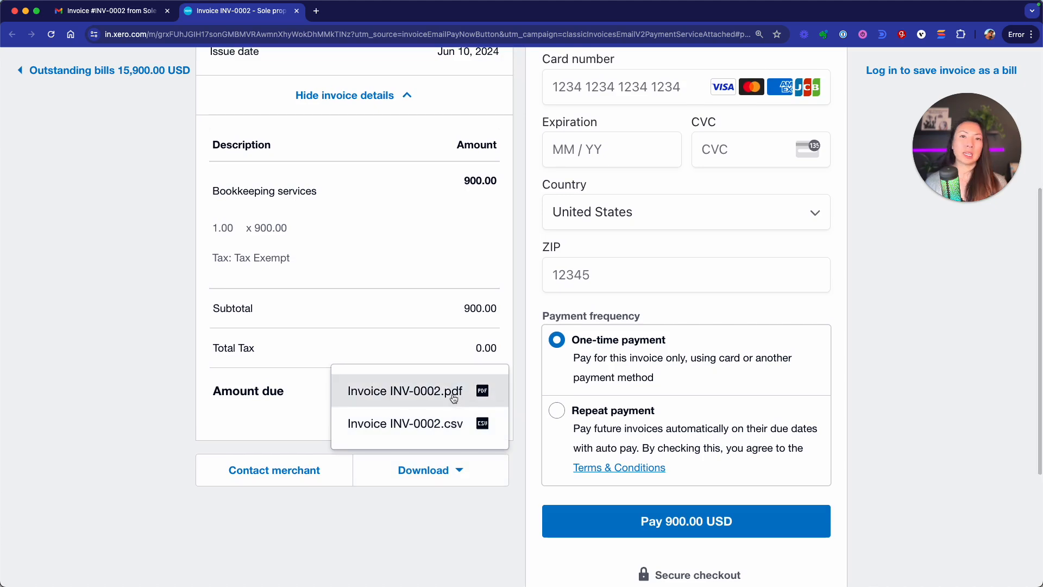
scroll(454, 399, up, 9)
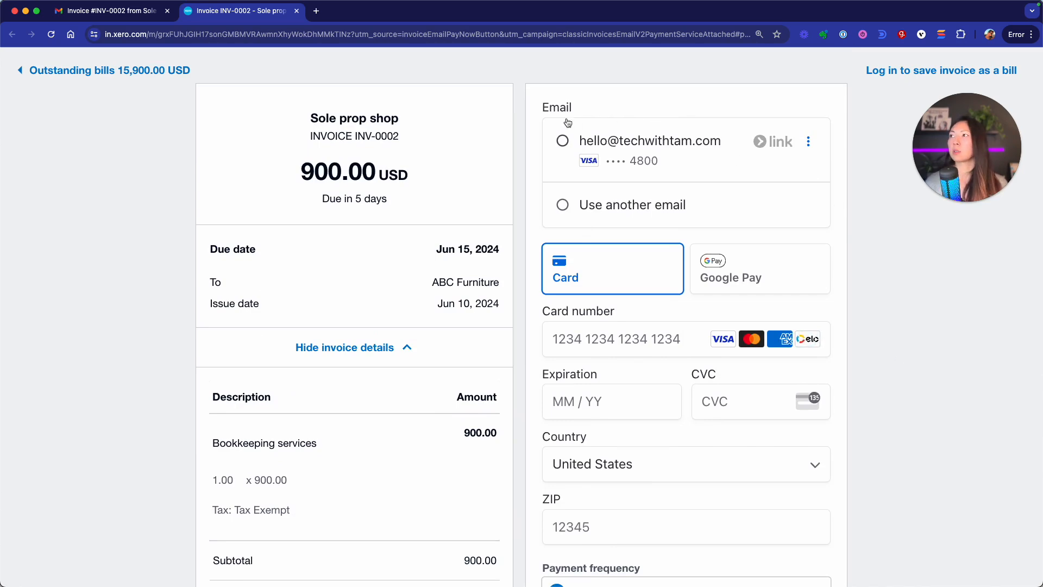
- Set the INV-0002 payment frequency to Repeat payment instead of One-time payment
scroll(728, 277, down, 3)
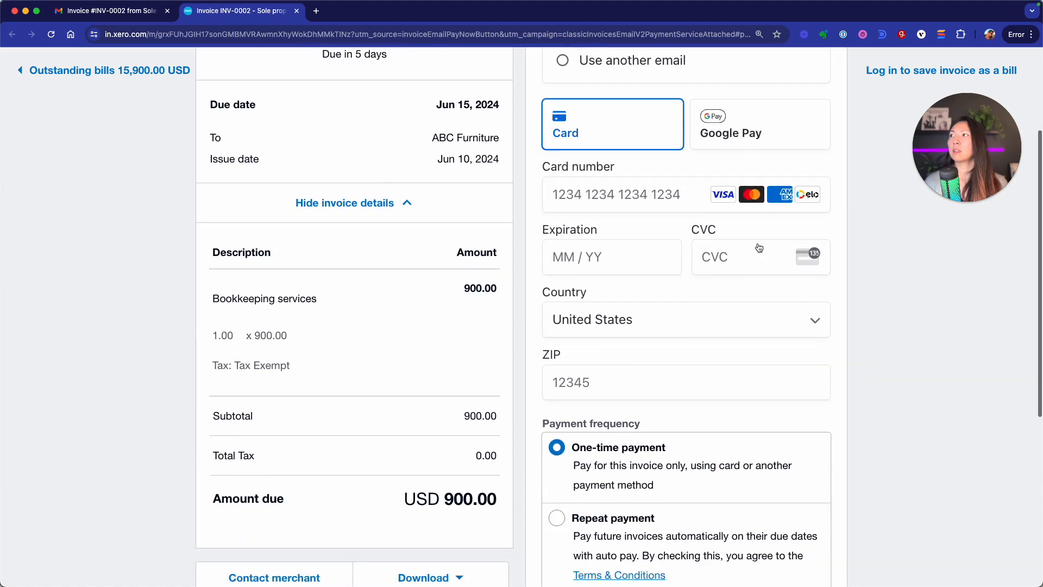
scroll(659, 240, down, 1)
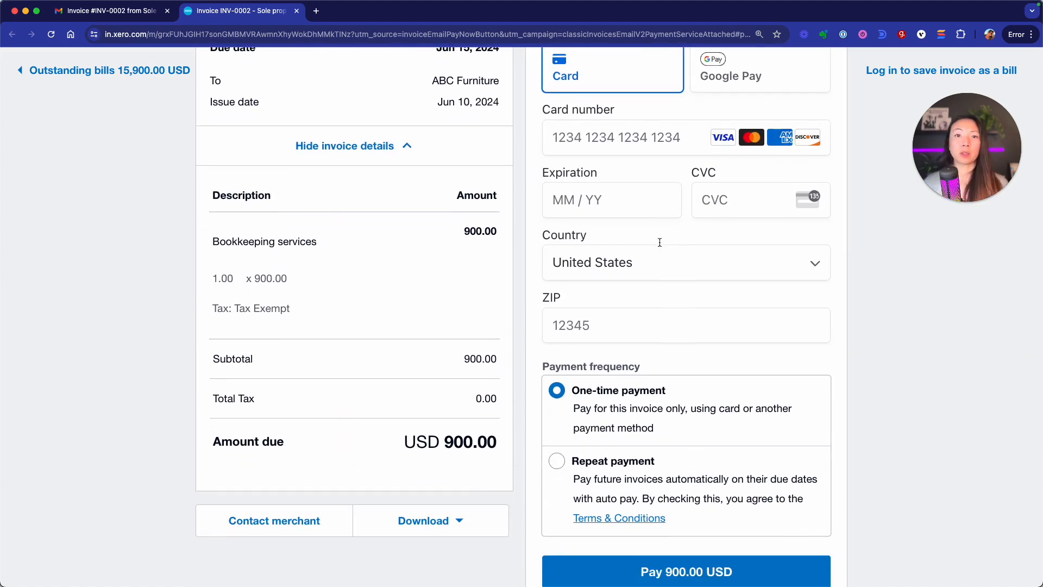
scroll(591, 205, down, 3)
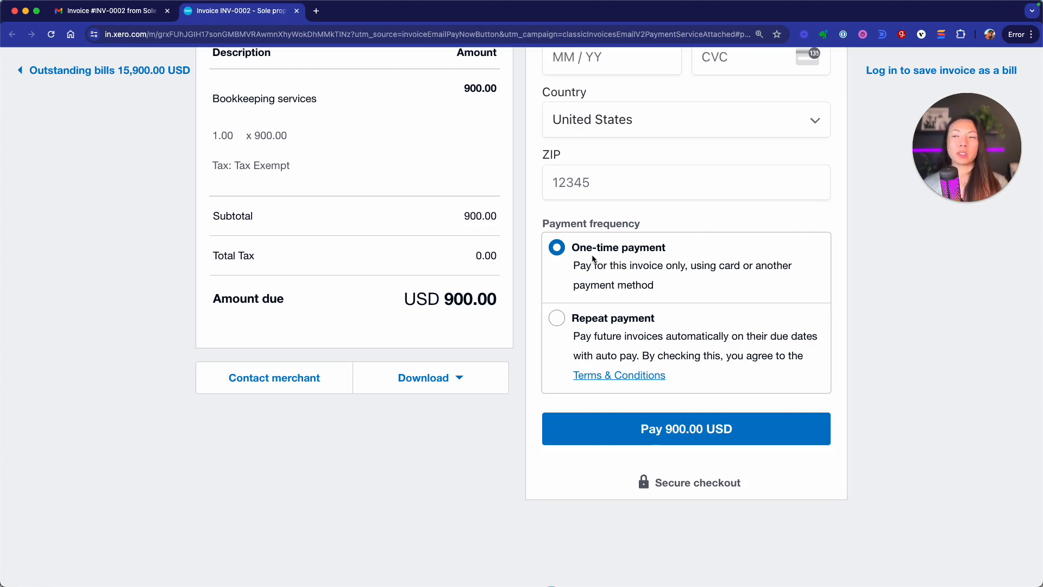
click(557, 318)
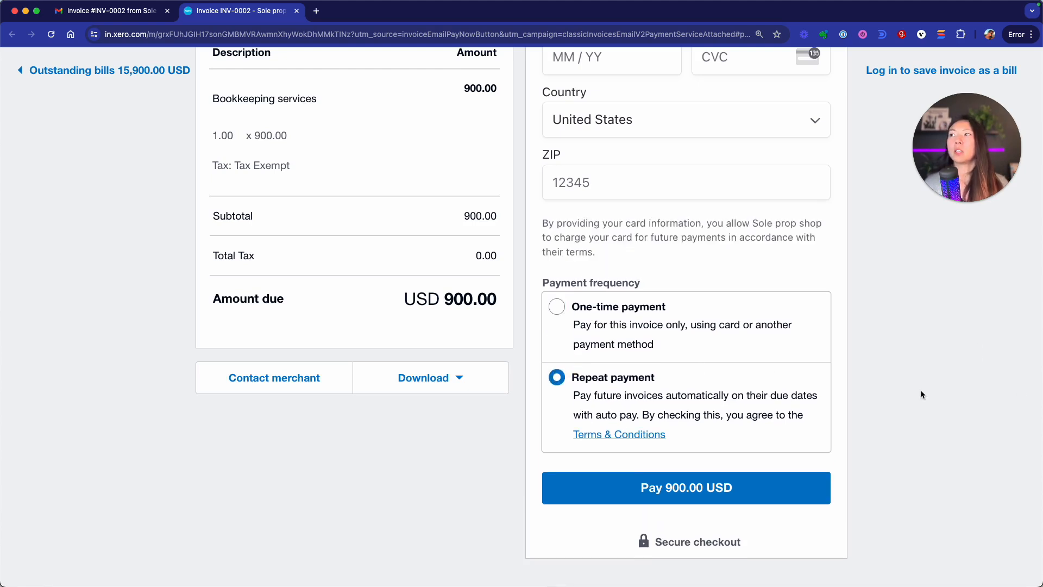